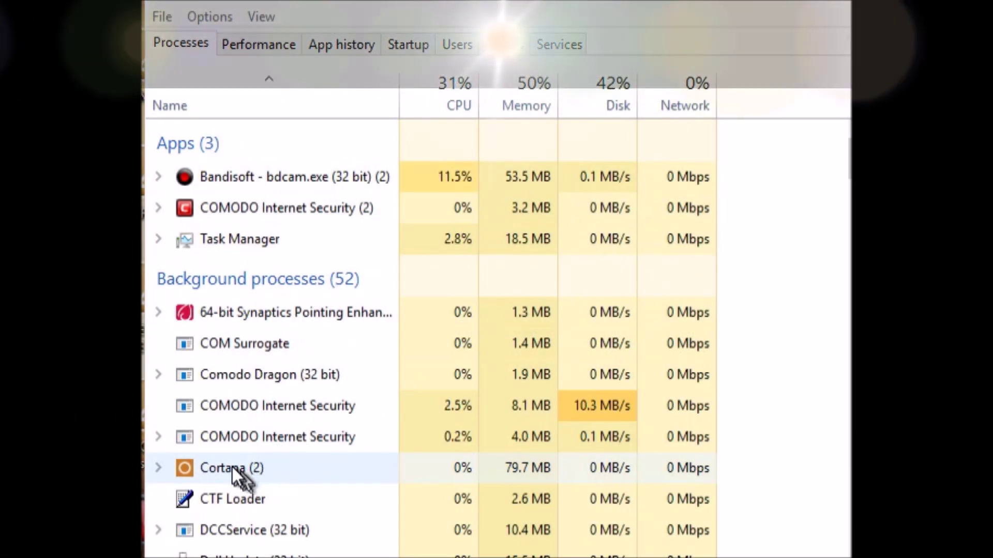
- Select the Cortana process and end it twice; it restarts at 36.7 MB memory
scroll(260, 427, "down", 4)
scroll(249, 403, "up", 2)
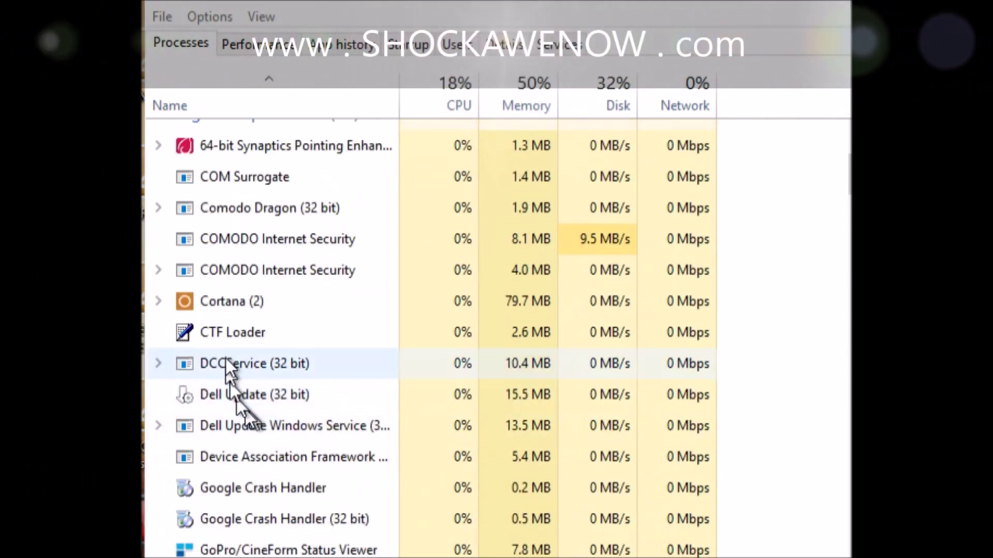
left_click(248, 304)
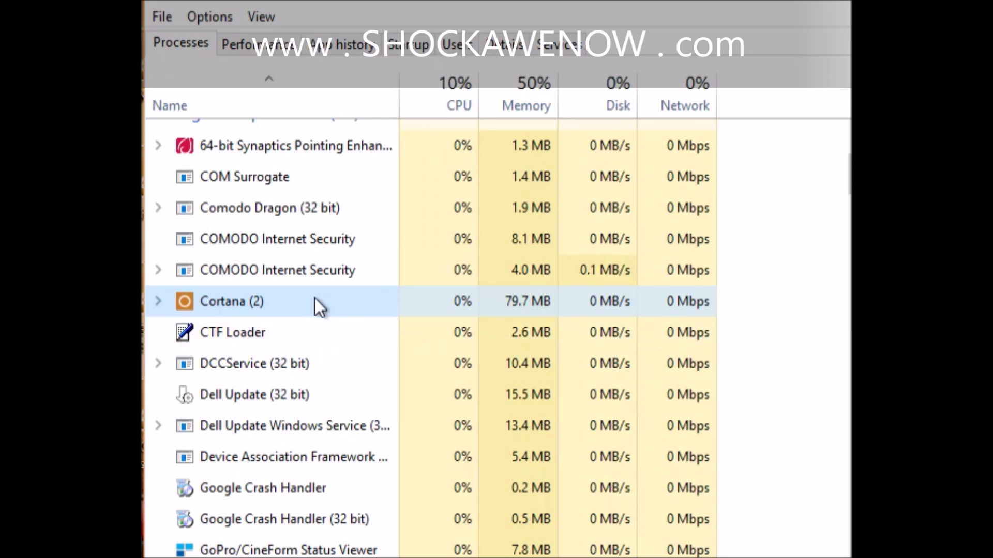
right_click(315, 299)
left_click(349, 360)
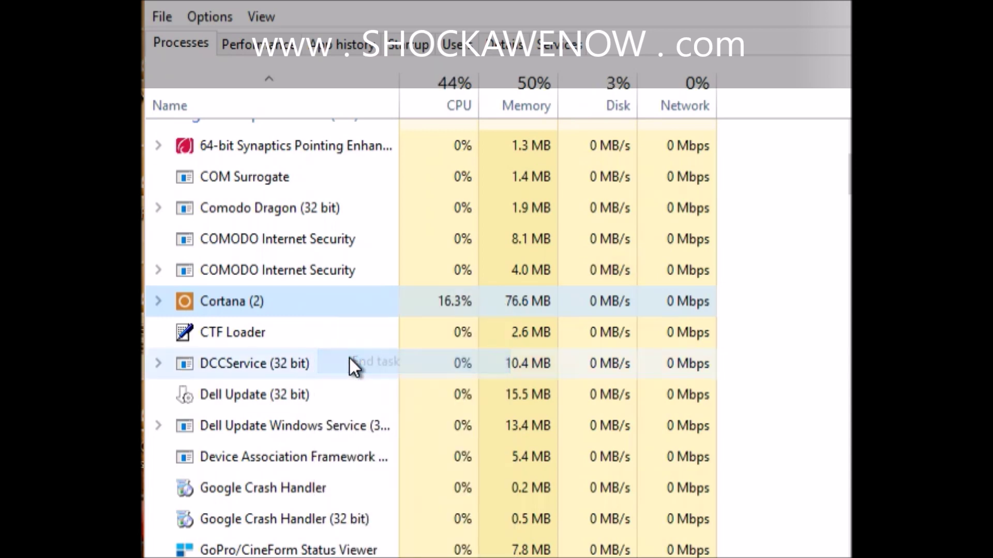
right_click(245, 303)
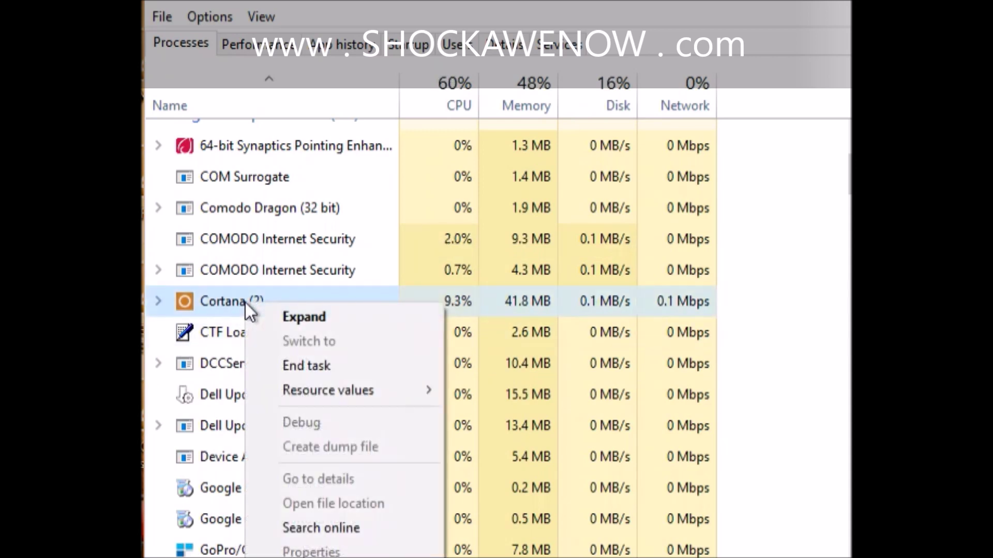
left_click(287, 356)
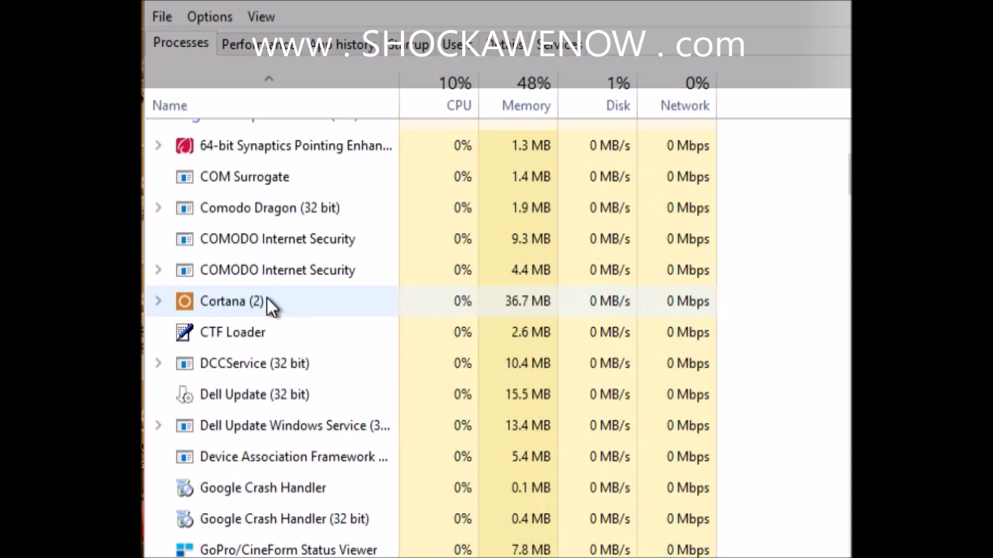
- Expand the Cortana group and open the child process's file location in File Explorer
right_click(267, 299)
left_click(235, 297)
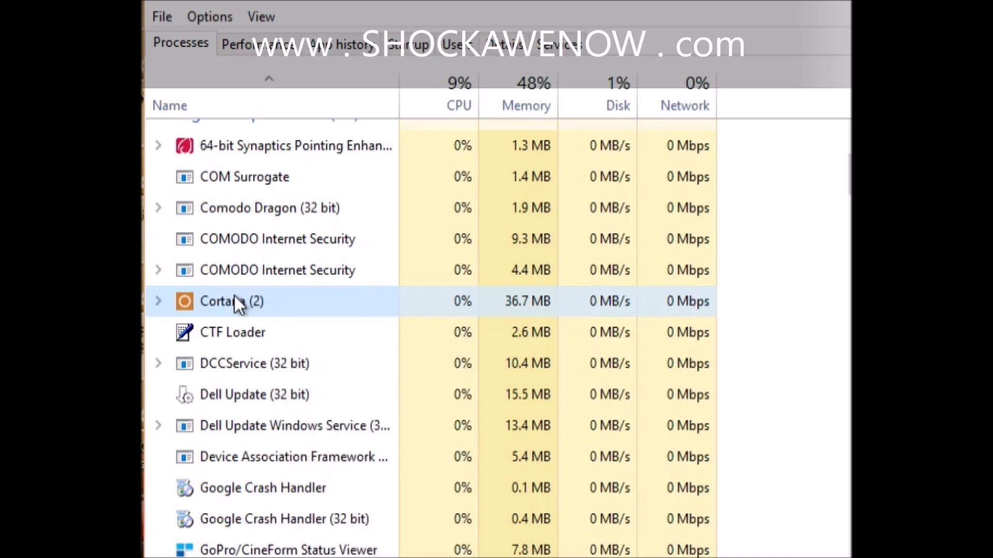
double_click(234, 295)
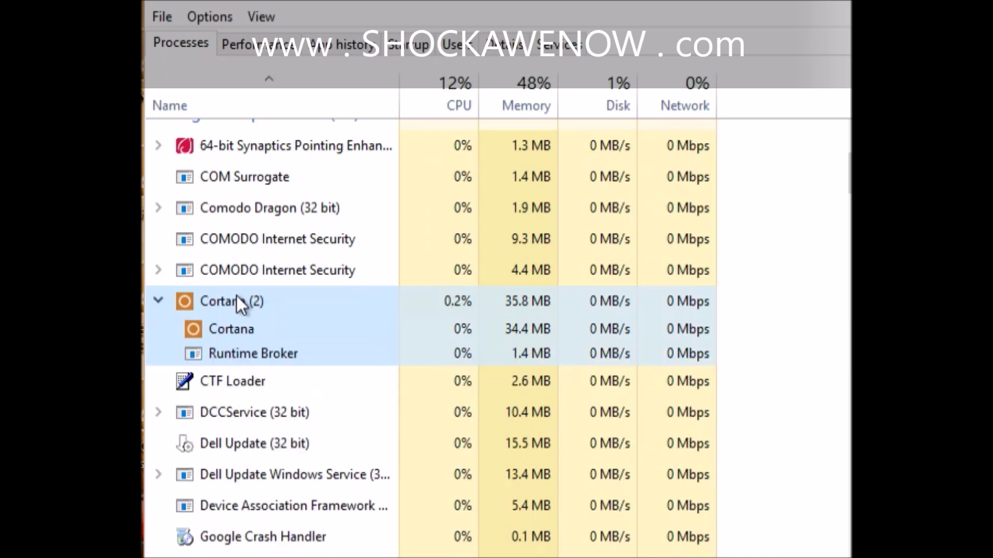
right_click(230, 325)
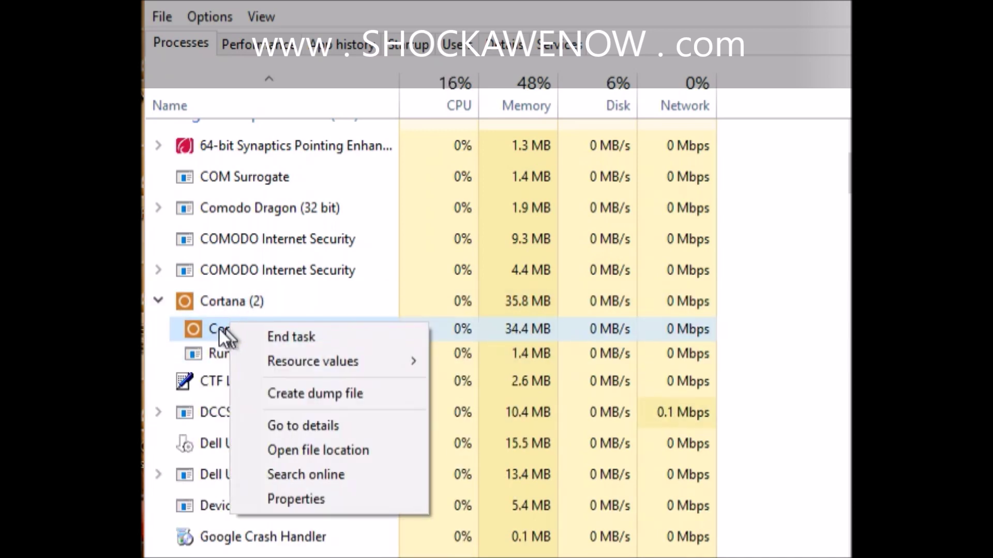
left_click(284, 444)
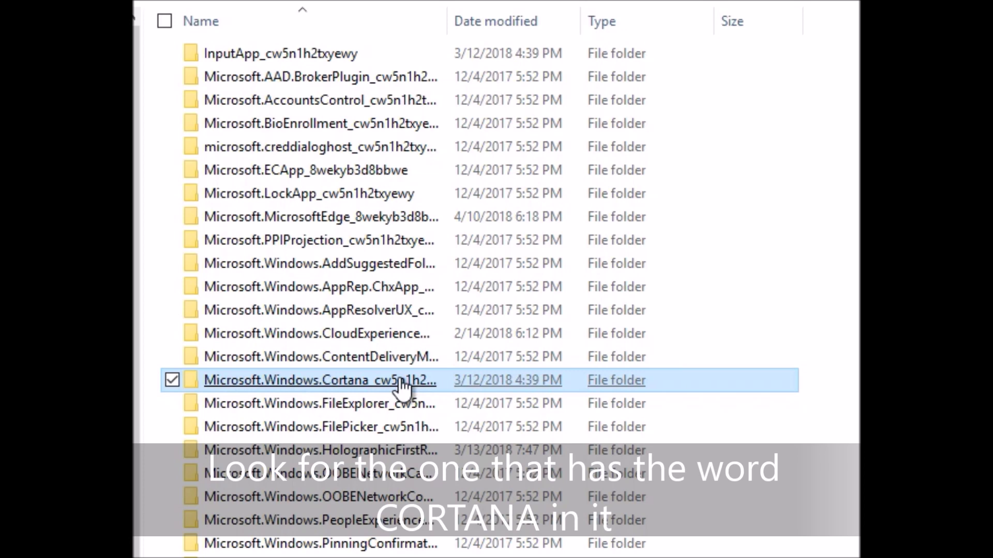
- Rename the Cortana folder to Microsoft.Windows.Cortana_cw5n1h2txyewy.bak, which is refused as in use
right_click(400, 380)
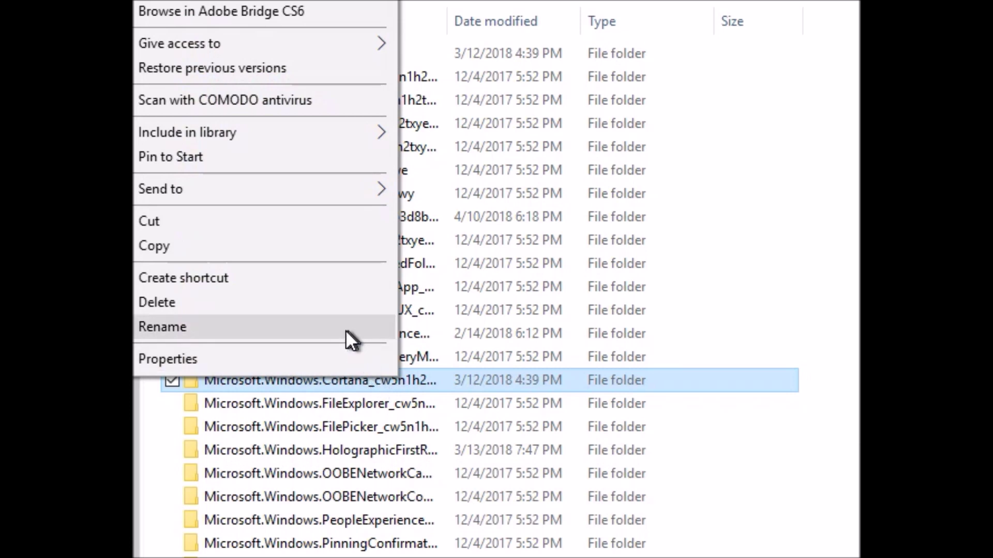
left_click(345, 330)
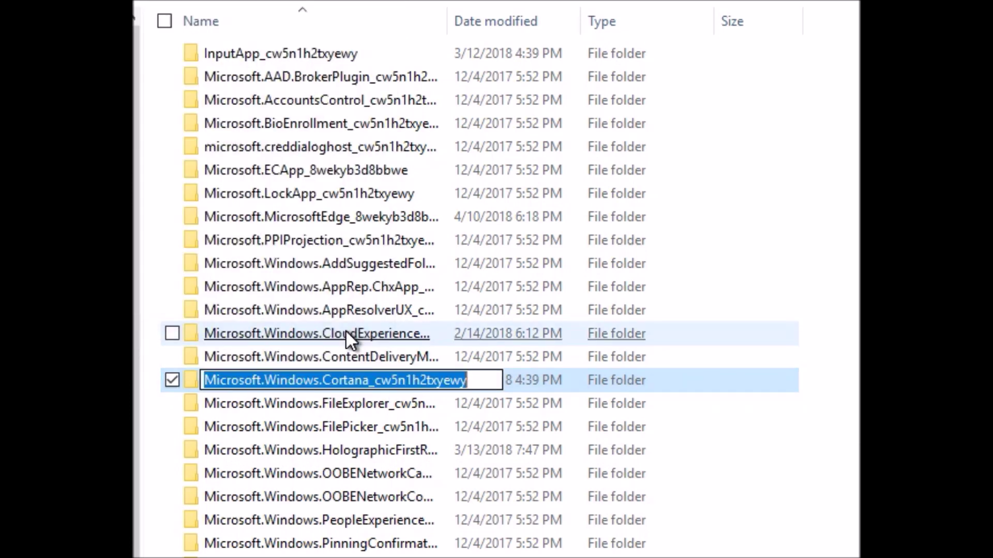
key("End")
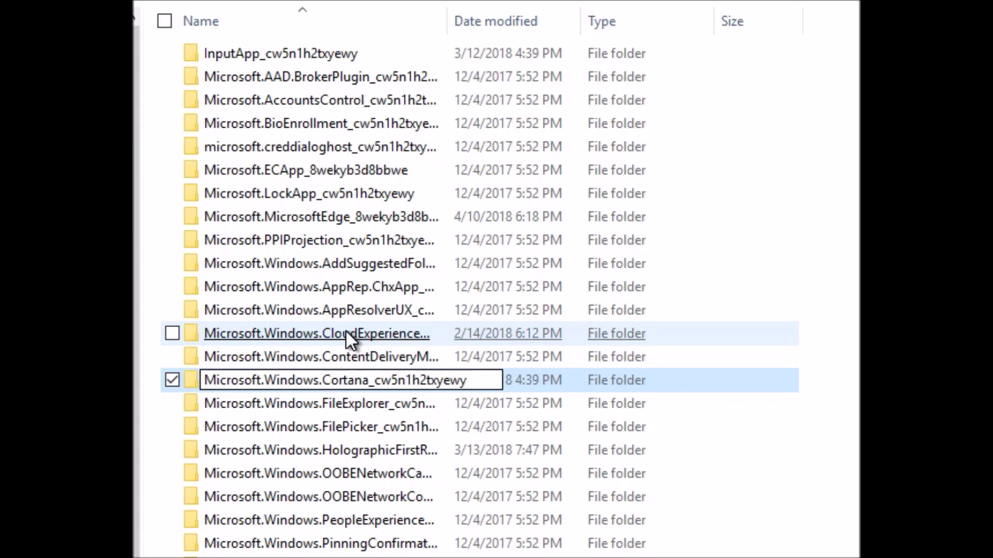
type(".bak")
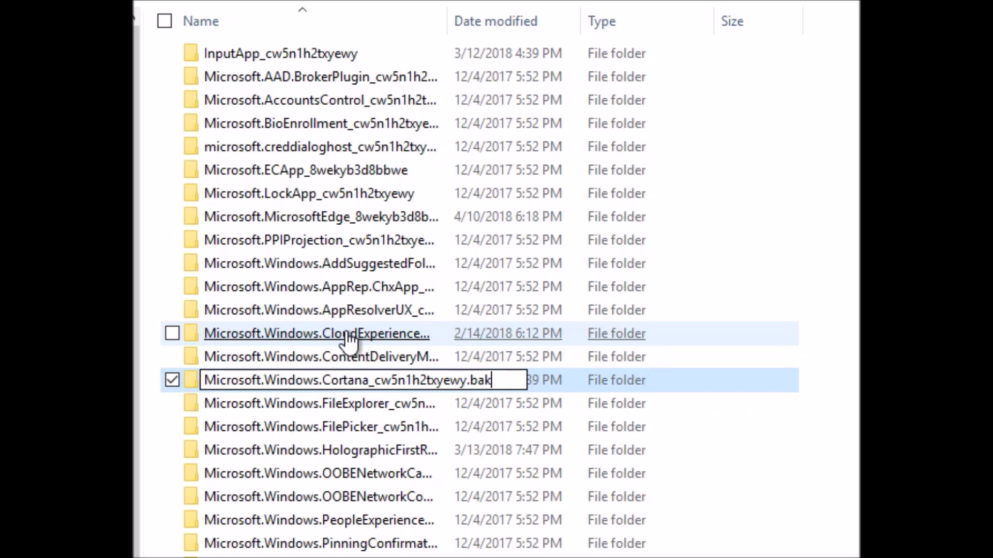
key("Return")
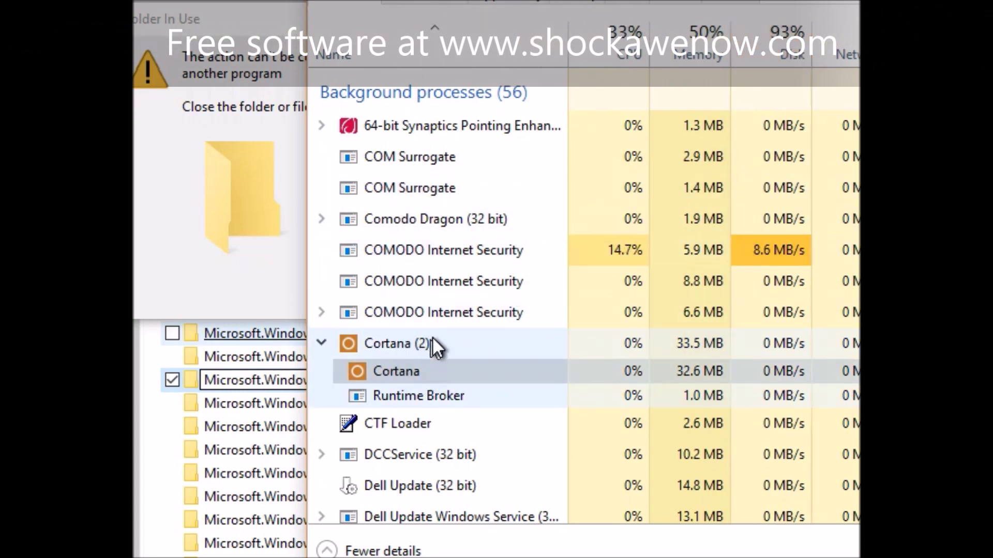
- End the Cortana (2) task in Task Manager while the Folder In Use warning remains
right_click(415, 341)
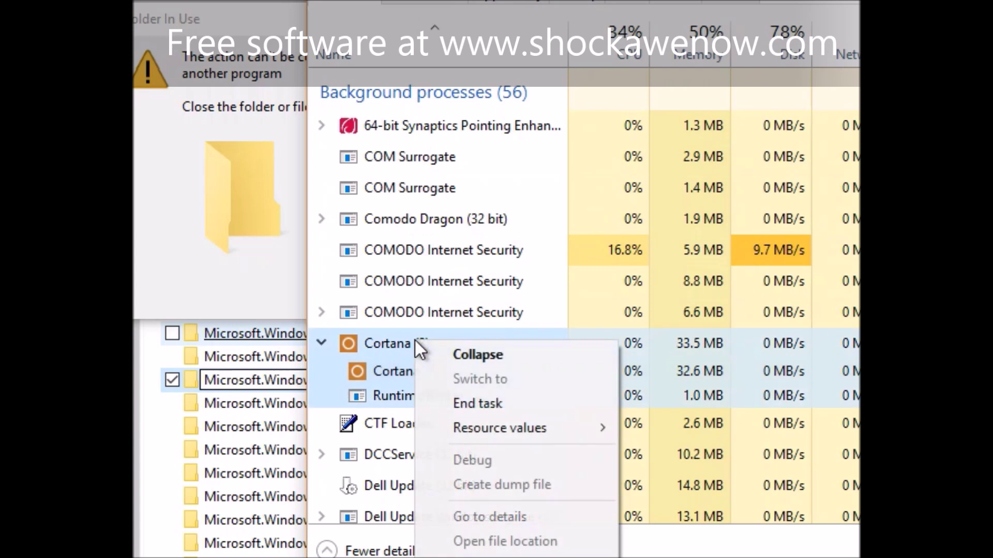
right_click(386, 339)
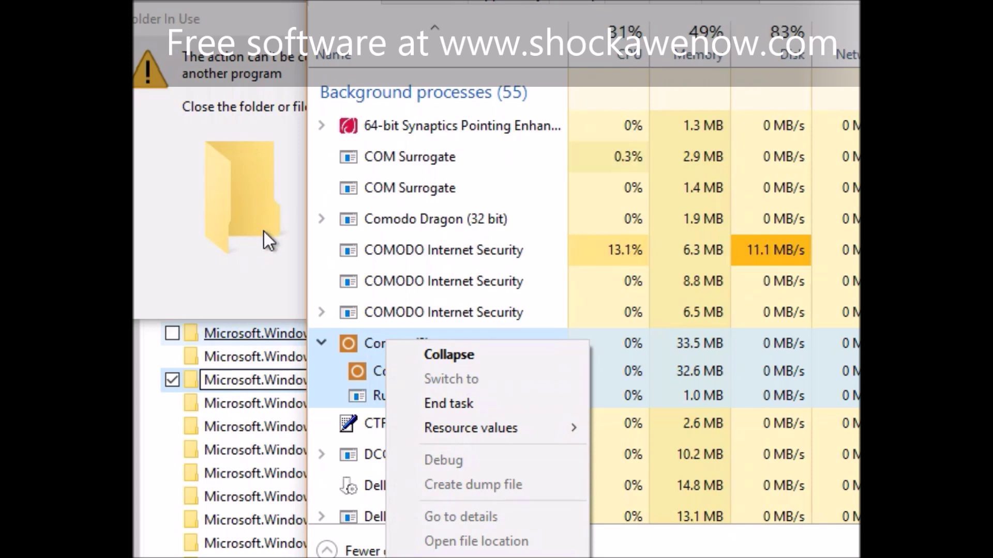
left_click(430, 402)
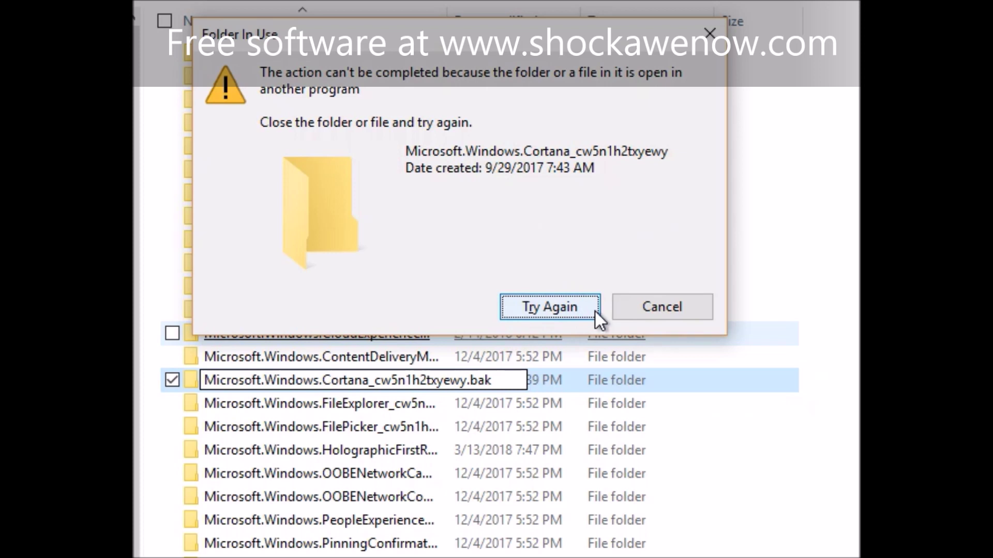
- Reopen Task Manager and arrange it beside the Folder In Use warning
key("ctrl+shift+Escape")
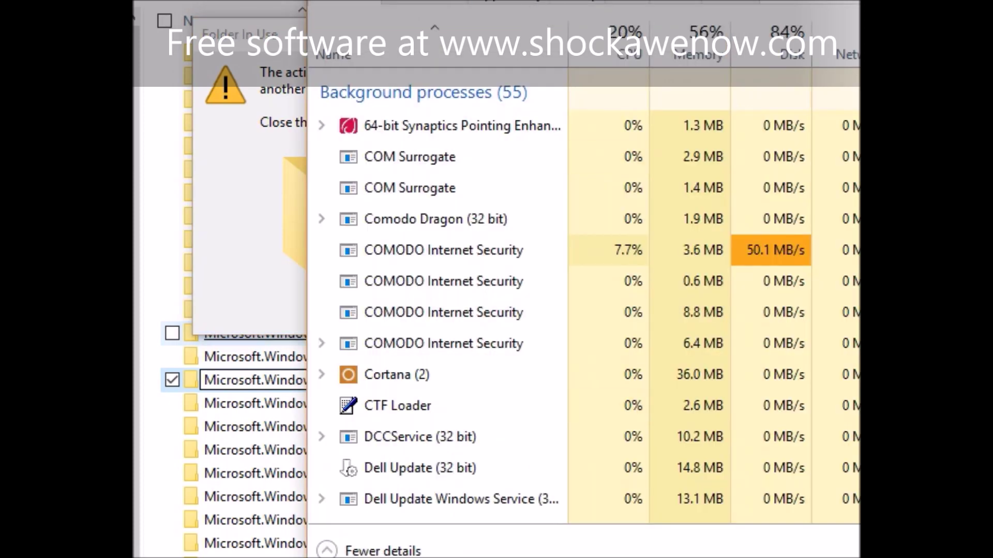
left_click_drag(548, 0, 569, 21)
left_click_drag(267, 36, 284, 269)
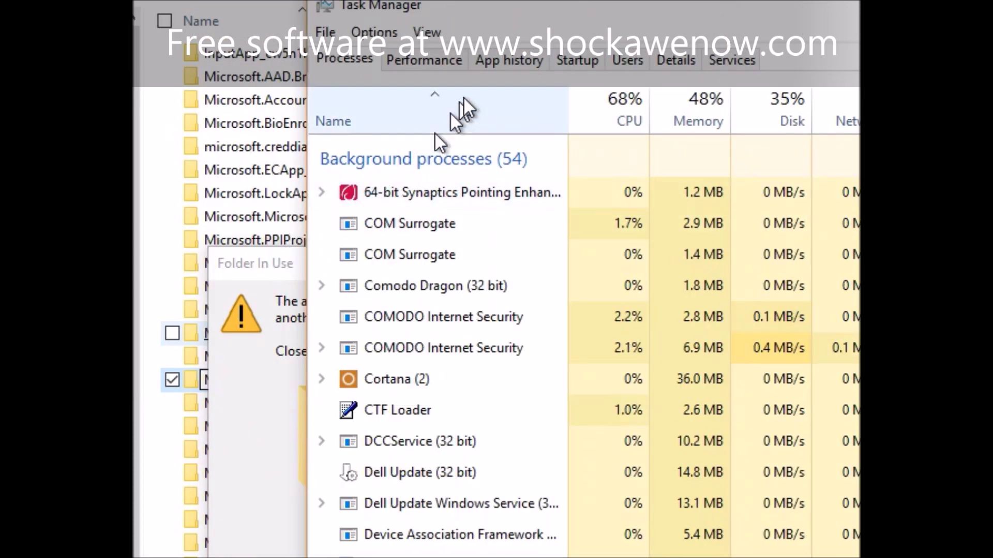
left_click_drag(548, 16, 594, 9)
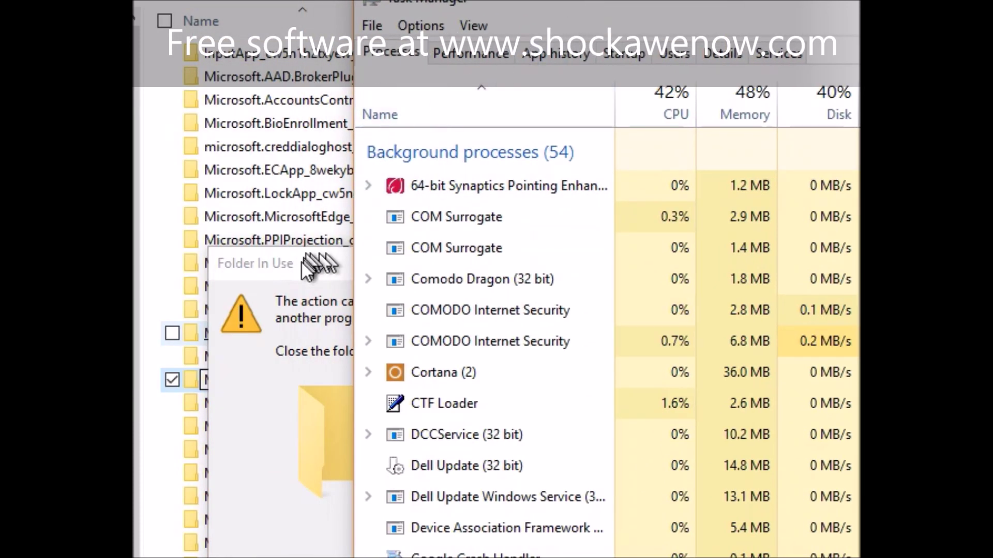
left_click_drag(302, 262, 288, 204)
key("alt+Tab")
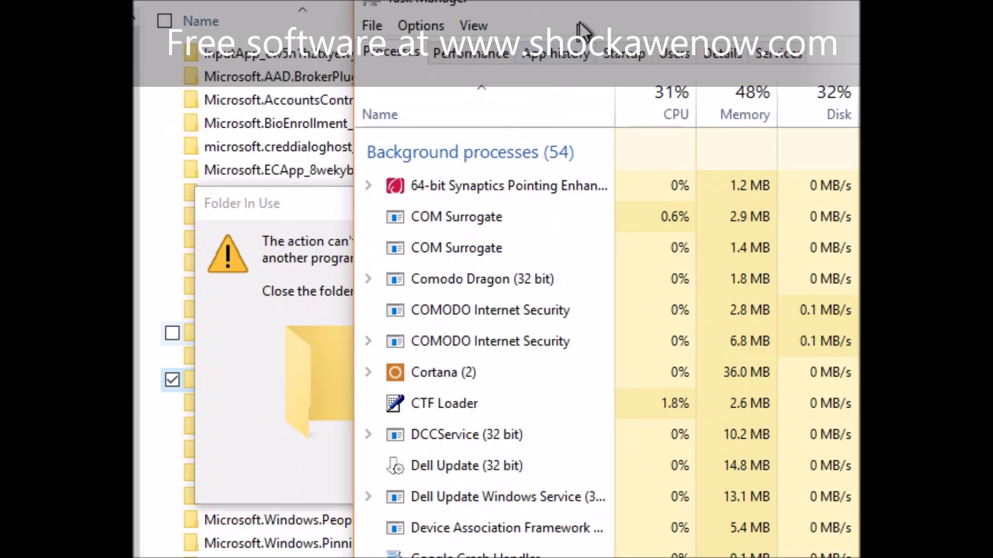
left_click_drag(613, 6, 644, 27)
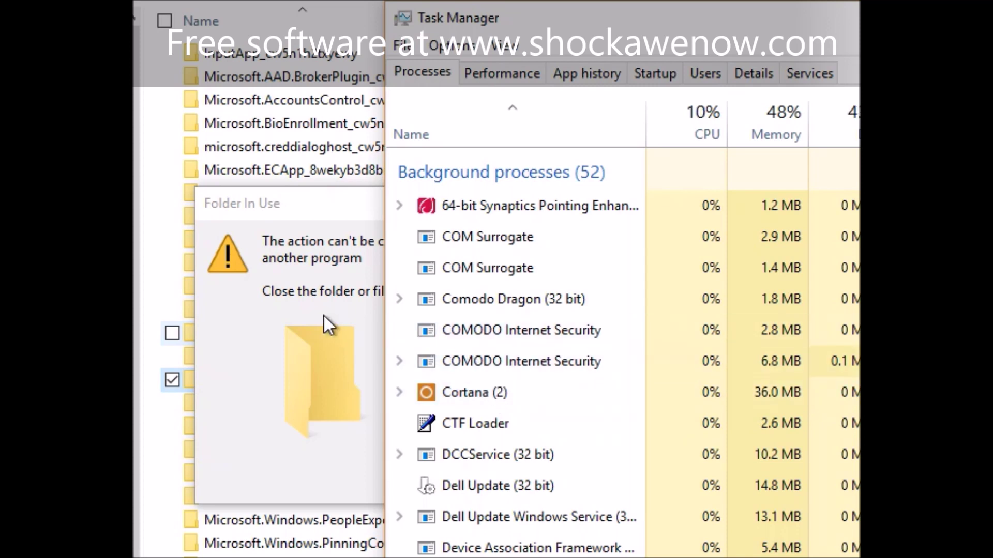
- End Cortana, then immediately retry so the folder's .bak rename completes
right_click(478, 388)
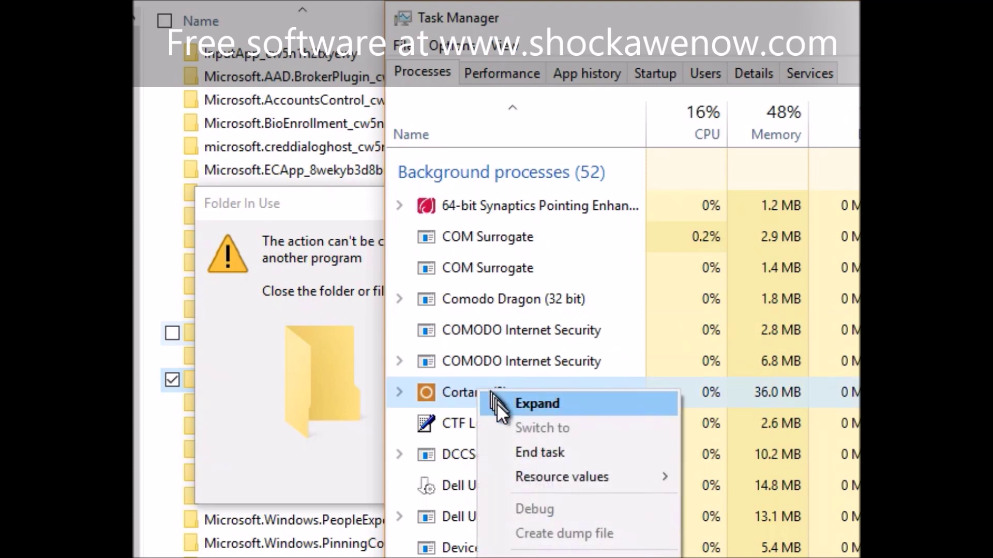
left_click(505, 449)
left_click(326, 413)
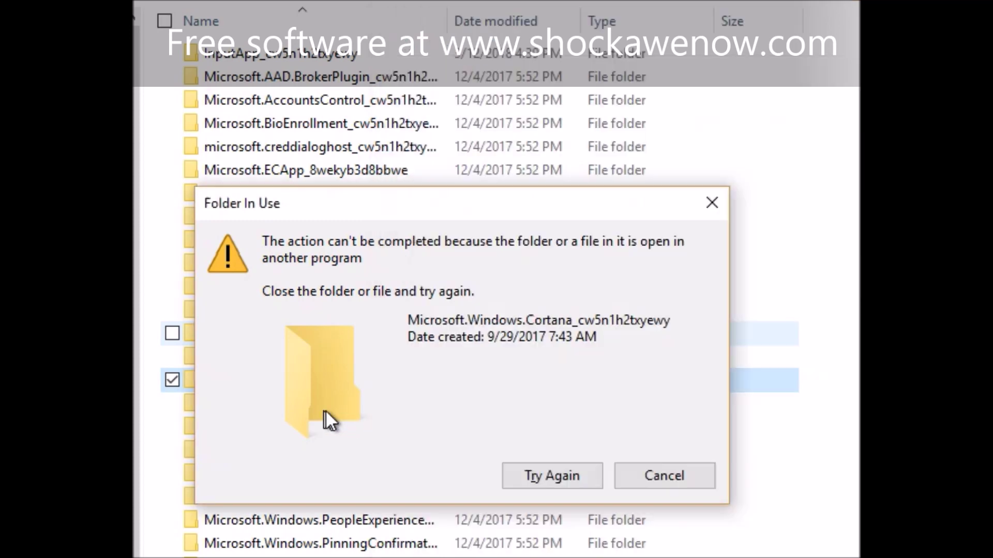
left_click(558, 473)
key("Return")
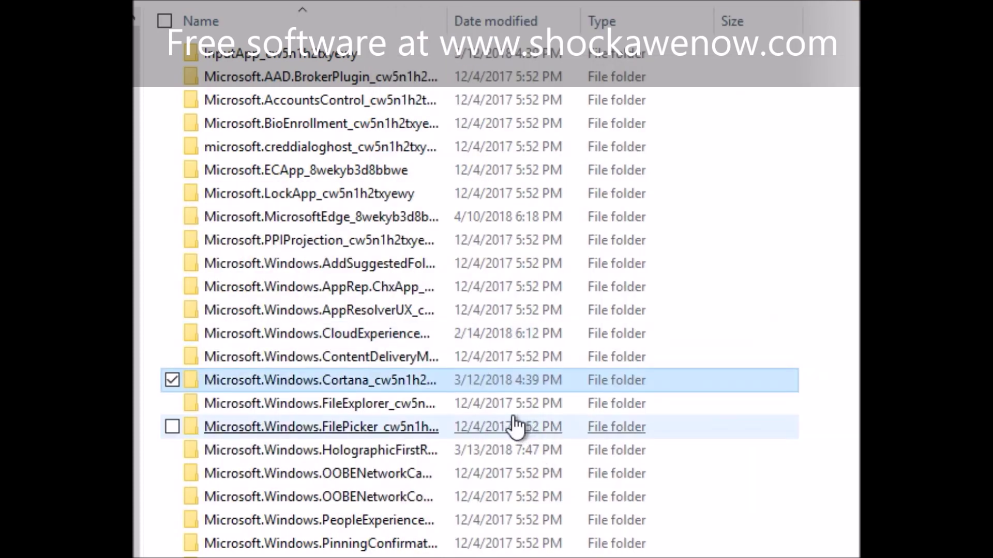